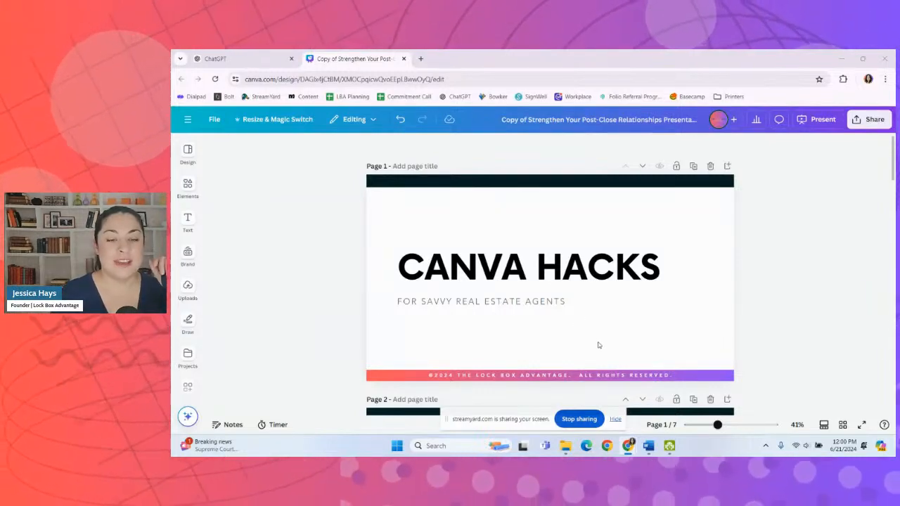
Step: Use Magic Grab to cut the woman in the mustard sweater out of the page 2 group photo and move her beside it
{"action": "scroll", "coordinate": [598, 345], "scroll_direction": "down", "scroll_amount": 2}
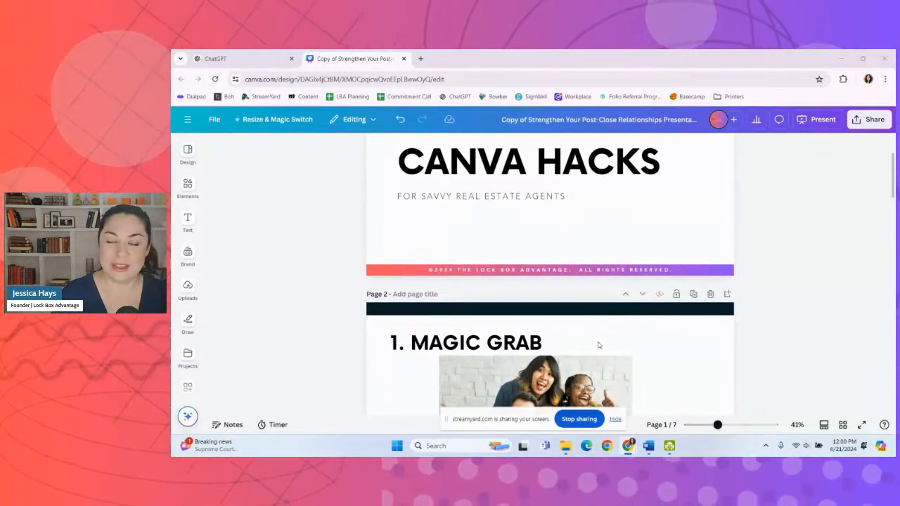
{"action": "scroll", "coordinate": [598, 344], "scroll_direction": "down", "scroll_amount": 1}
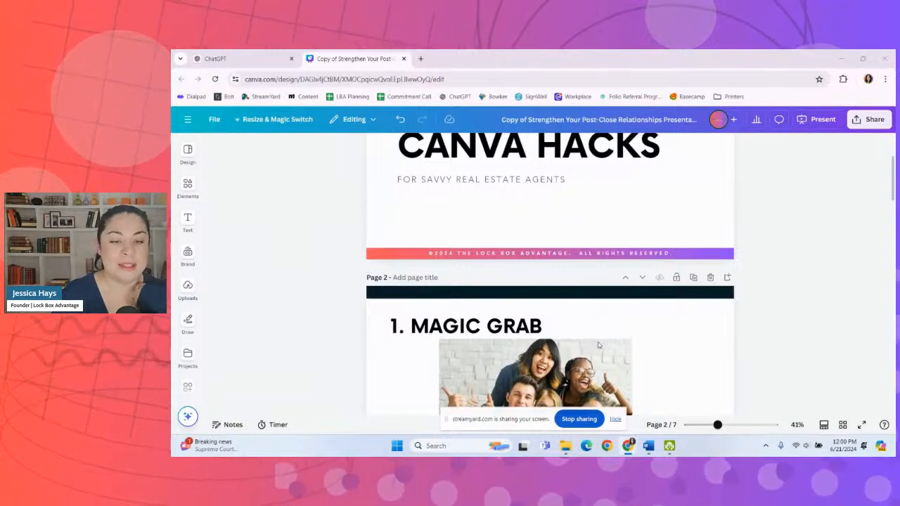
{"action": "scroll", "coordinate": [598, 344], "scroll_direction": "down", "scroll_amount": 3}
{"action": "scroll", "coordinate": [598, 345], "scroll_direction": "down", "scroll_amount": 1}
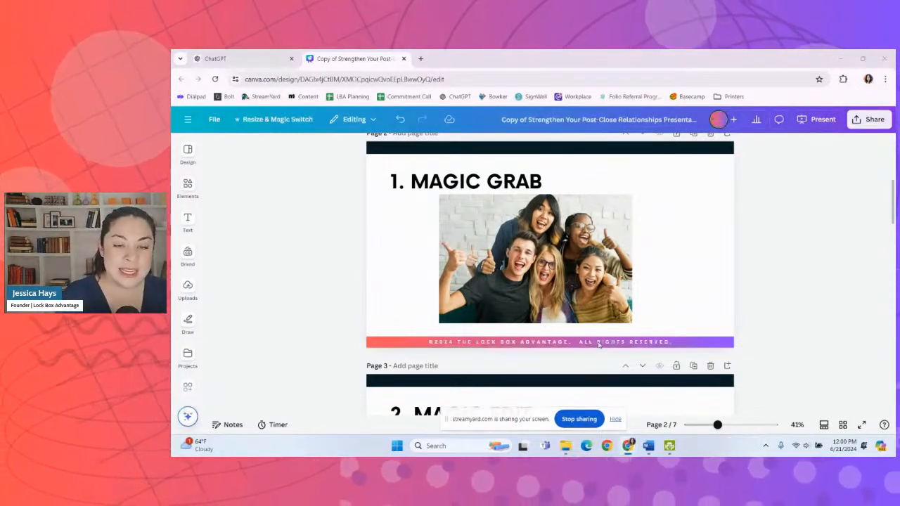
{"action": "left_click", "coordinate": [504, 290]}
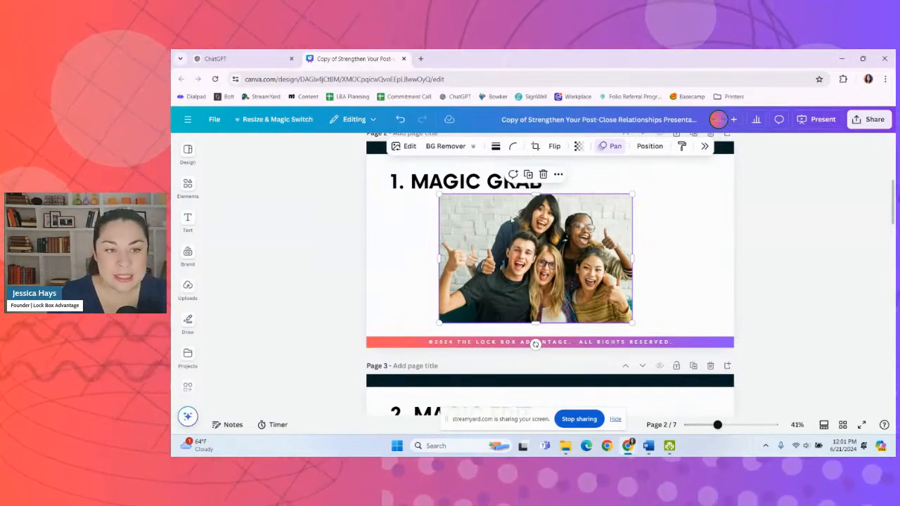
{"action": "left_click", "coordinate": [407, 148]}
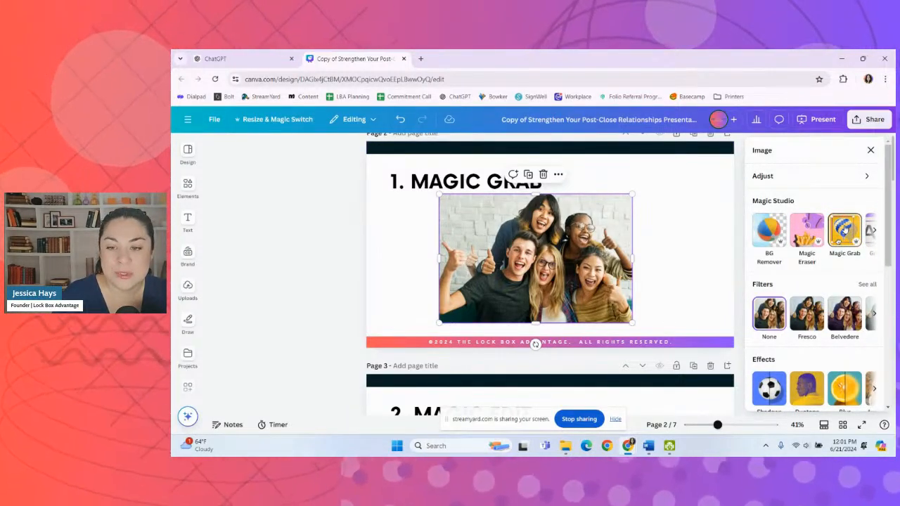
{"action": "left_click", "coordinate": [838, 242]}
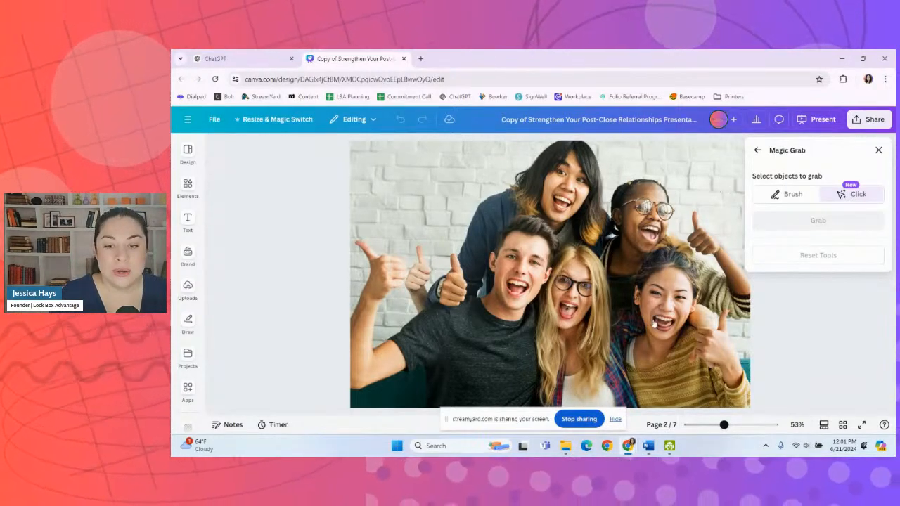
{"action": "left_click", "coordinate": [670, 363]}
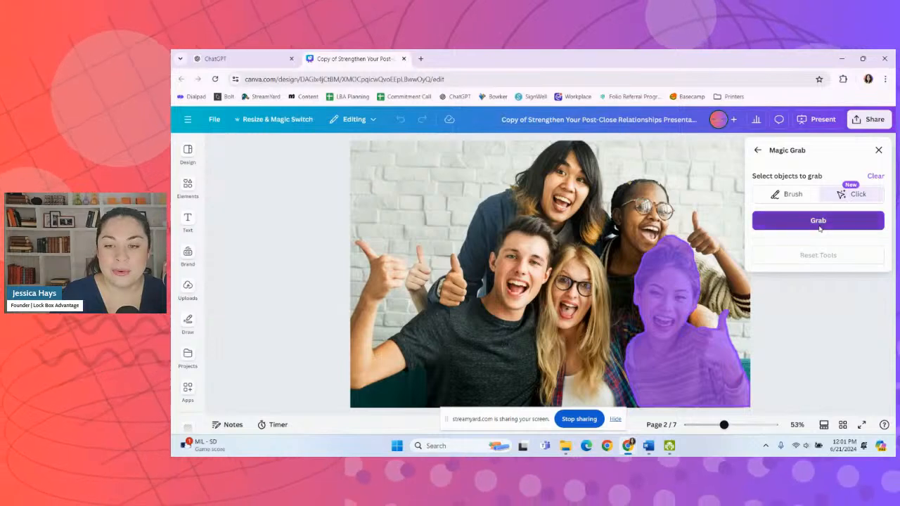
{"action": "left_click", "coordinate": [818, 222]}
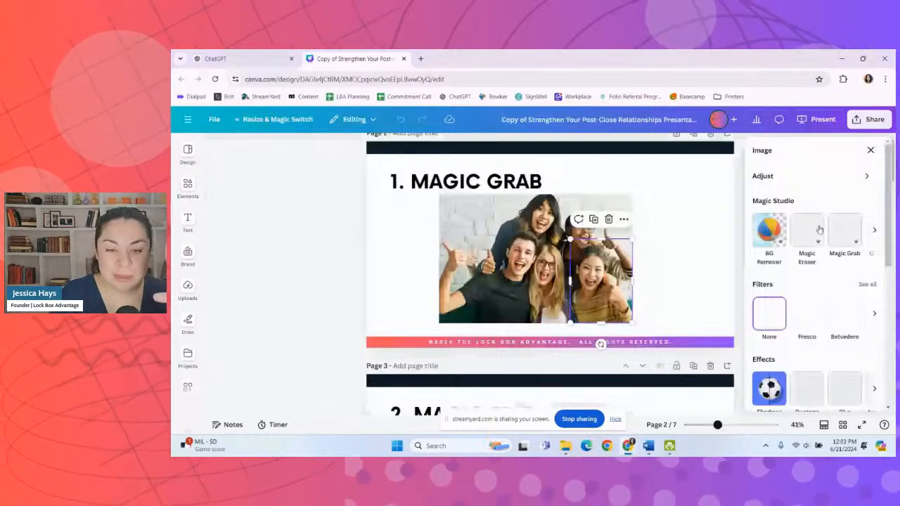
{"action": "left_click_drag", "start_coordinate": [592, 303], "coordinate": [662, 299]}
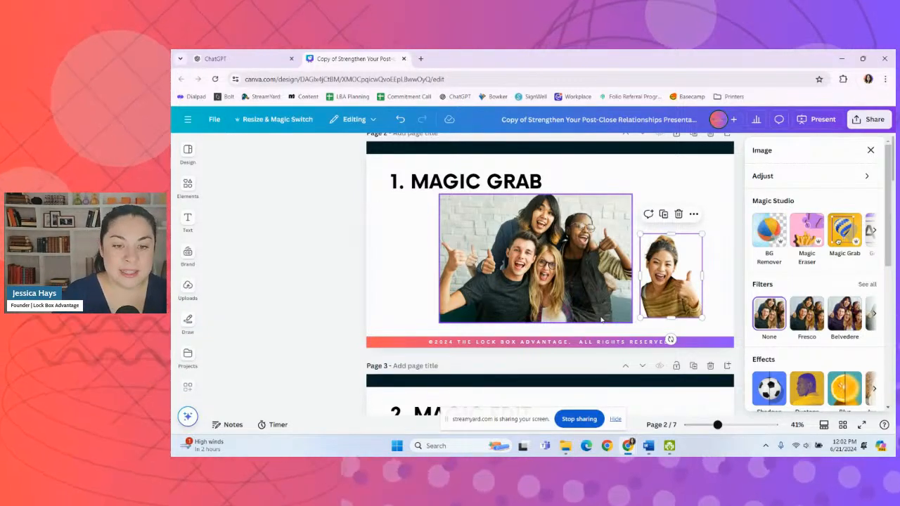
Step: Start Magic Edit on the page 3 group photo and brush over the mustard sweater of the woman in front
{"action": "scroll", "coordinate": [601, 320], "scroll_direction": "down", "scroll_amount": 5}
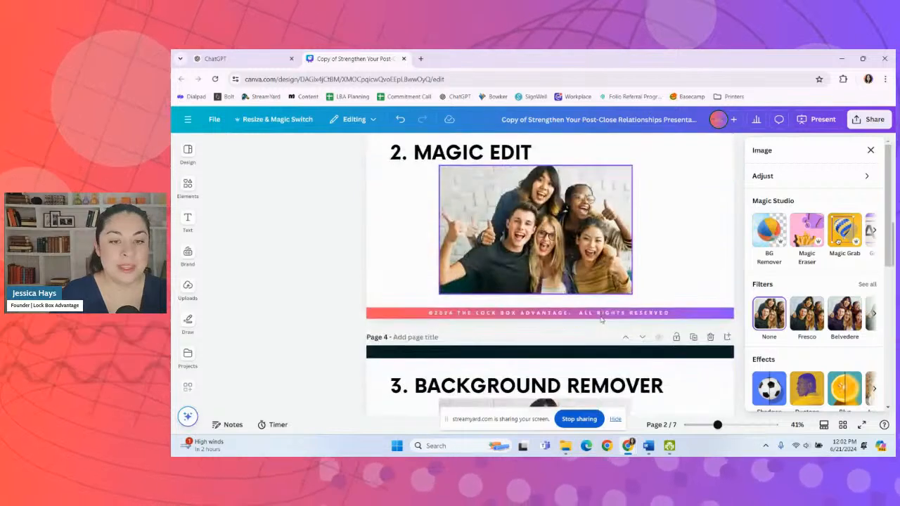
{"action": "scroll", "coordinate": [601, 319], "scroll_direction": "up", "scroll_amount": 1}
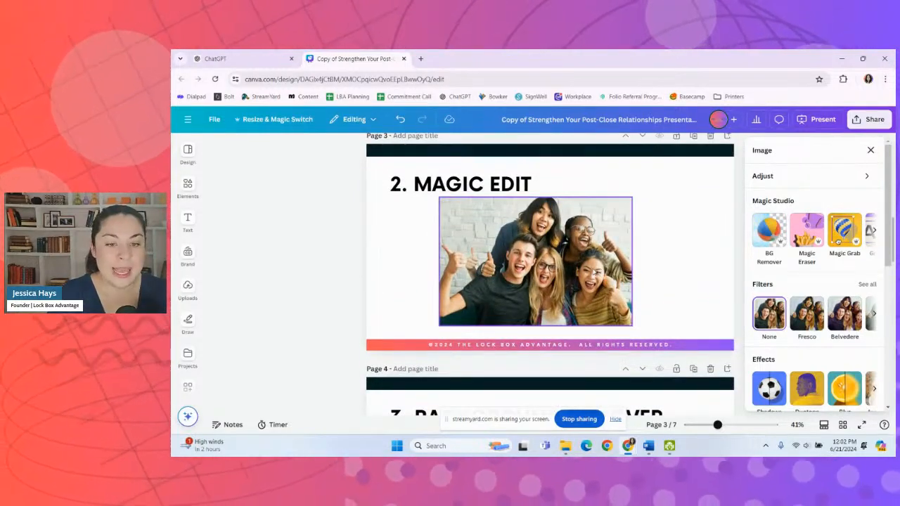
{"action": "left_click", "coordinate": [597, 274]}
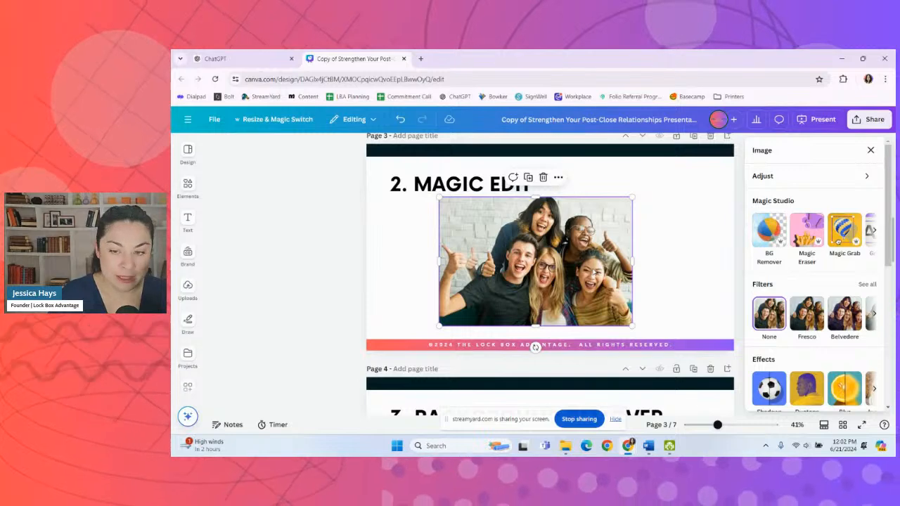
{"action": "scroll", "coordinate": [844, 239], "scroll_direction": "right", "scroll_amount": 3}
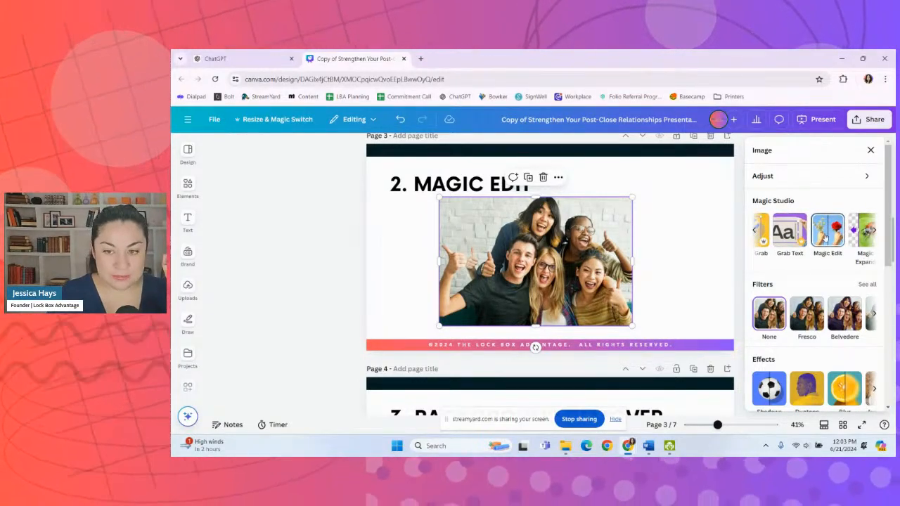
{"action": "left_click", "coordinate": [826, 230]}
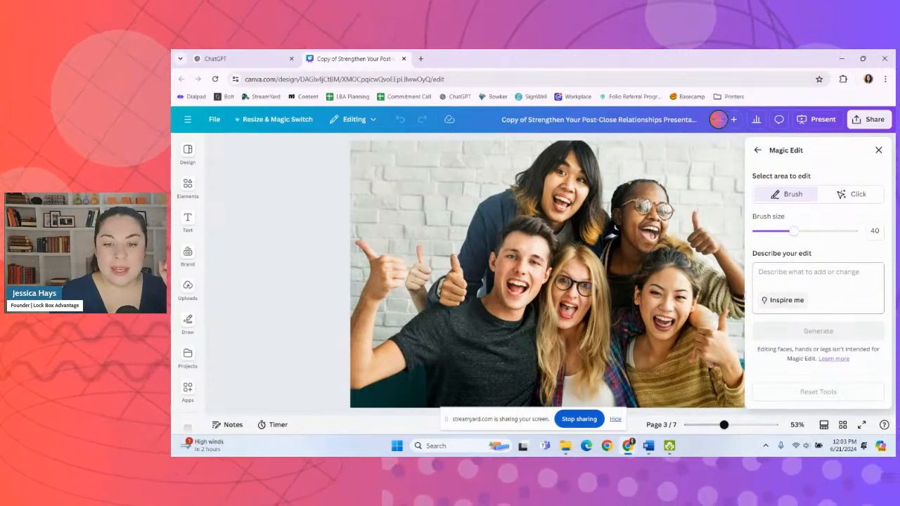
{"action": "mouse_move", "coordinate": [635, 368]}
{"action": "left_mouse_down"}
{"action": "mouse_move", "coordinate": [643, 392]}
{"action": "mouse_move", "coordinate": [680, 400]}
{"action": "mouse_move", "coordinate": [737, 388]}
{"action": "mouse_move", "coordinate": [691, 365]}
{"action": "mouse_move", "coordinate": [673, 346]}
{"action": "mouse_move", "coordinate": [686, 337]}
{"action": "left_mouse_up"}
{"action": "mouse_move", "coordinate": [646, 379]}
{"action": "left_mouse_down"}
{"action": "mouse_move", "coordinate": [640, 388]}
{"action": "mouse_move", "coordinate": [693, 386]}
{"action": "left_mouse_up"}
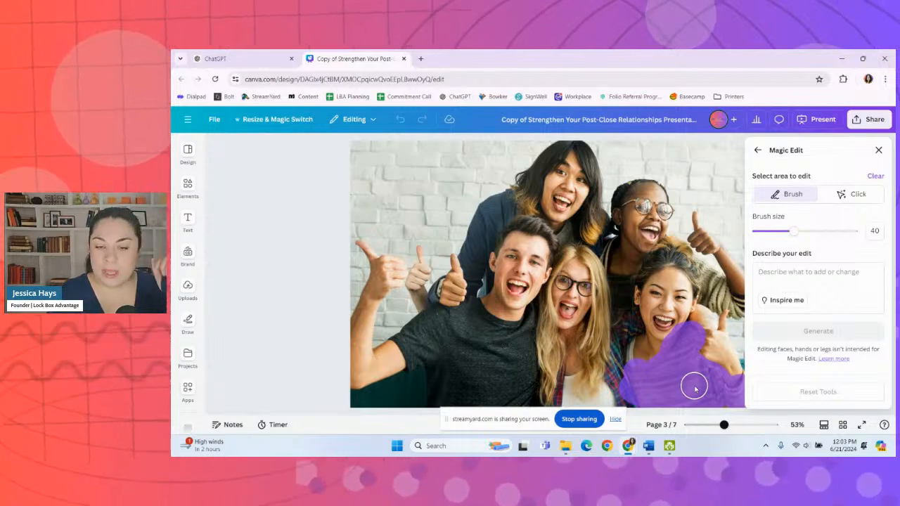
Step: Generate Magic Edit versions of the brushed area with the prompt "make her sweater bright pink"
{"action": "left_click", "coordinate": [811, 279]}
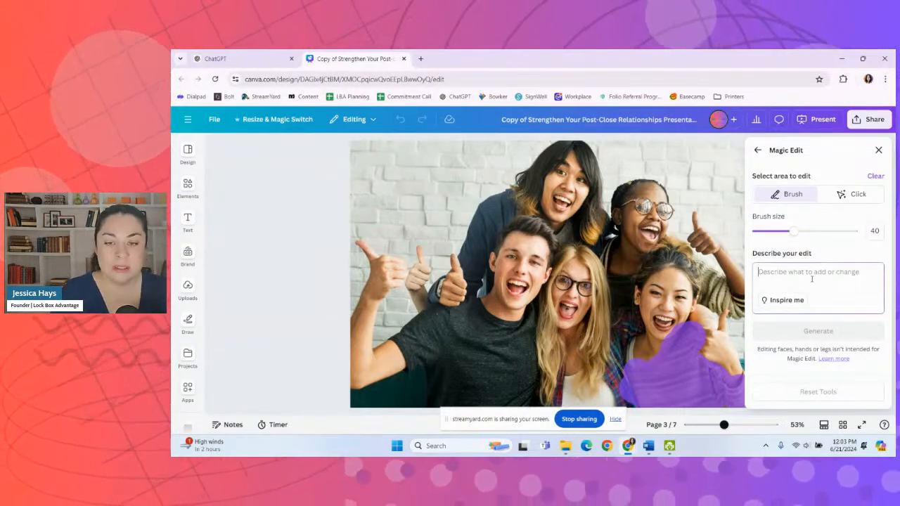
{"action": "type", "text": "make her sweat"}
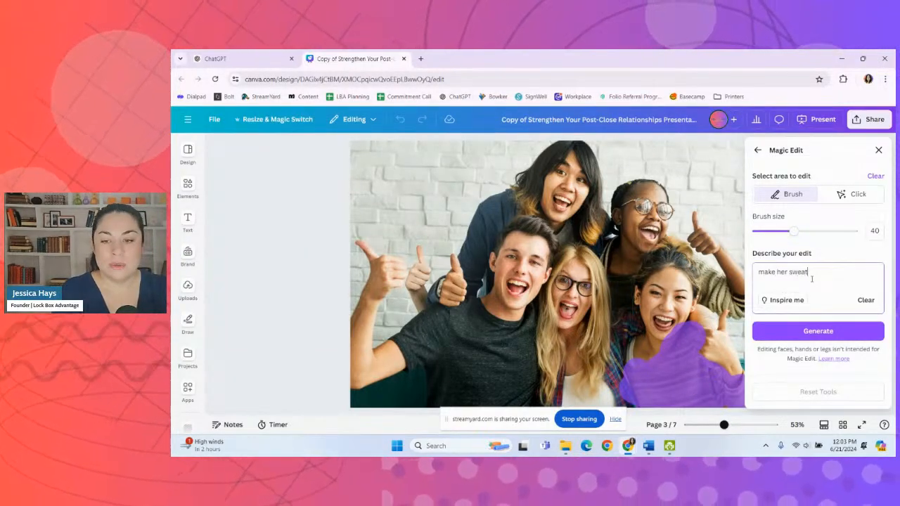
{"action": "type", "text": "er br"}
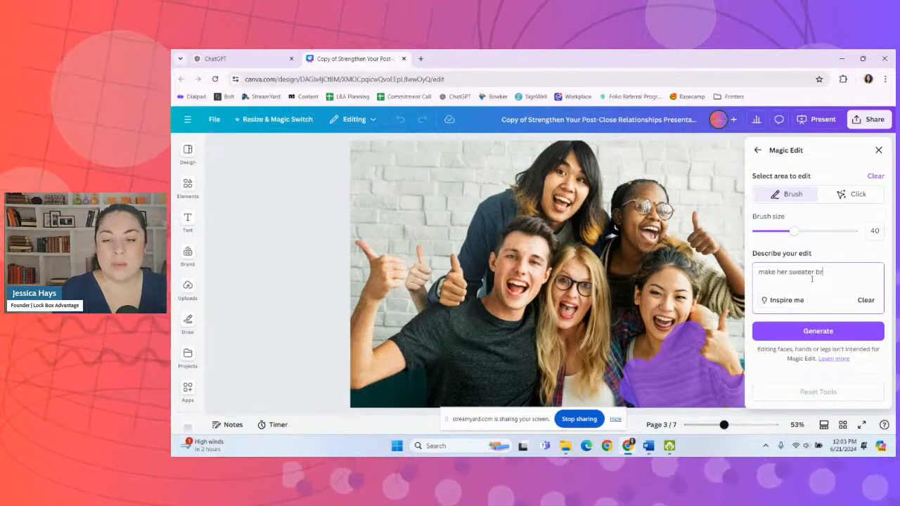
{"action": "type", "text": "ight bink"}
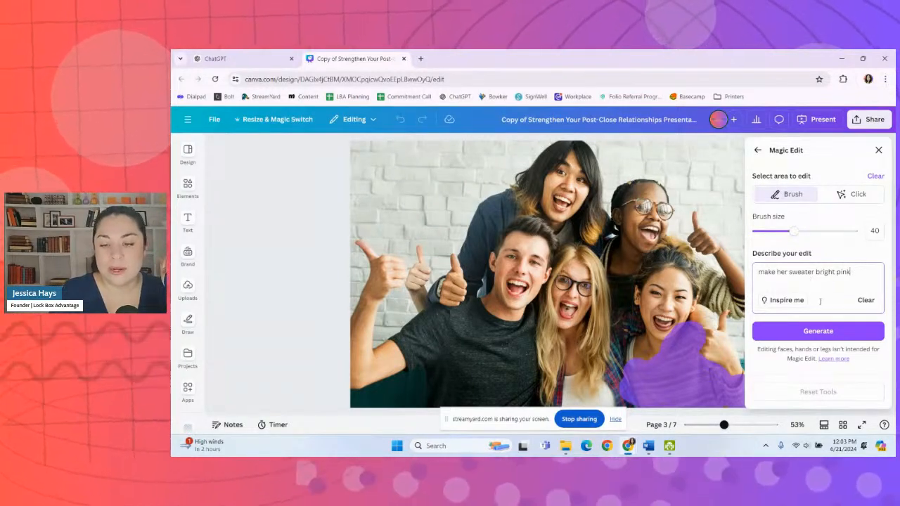
{"action": "left_click", "coordinate": [820, 331]}
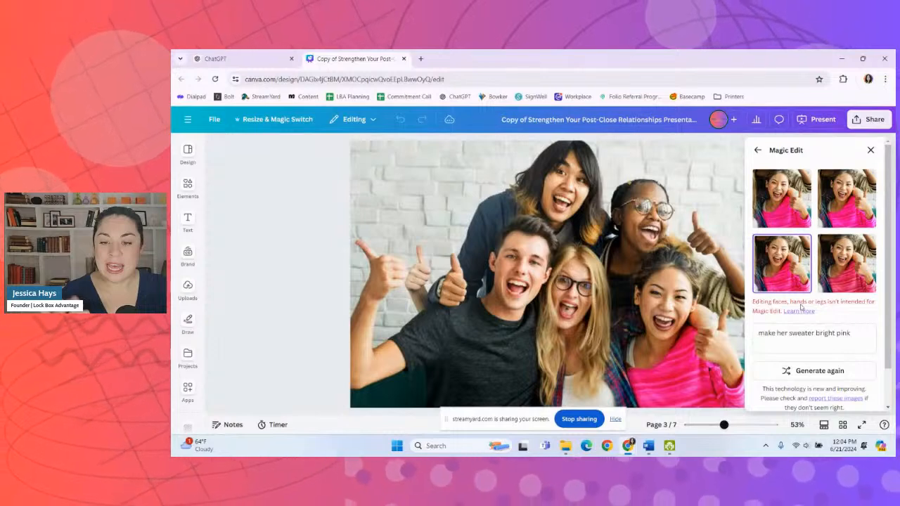
Step: Compare the generated pink sweater versions and apply the fourth one to the page 3 photo
{"action": "left_click", "coordinate": [841, 271]}
{"action": "left_click", "coordinate": [841, 216]}
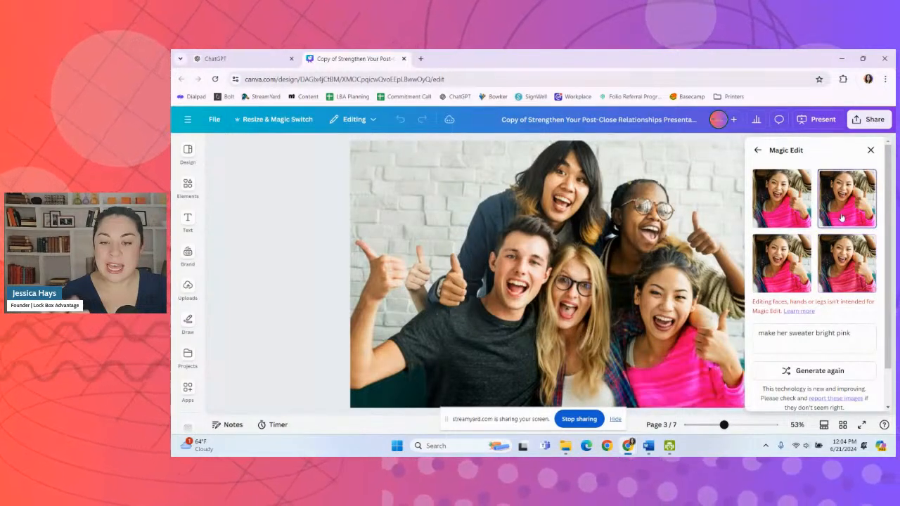
{"action": "left_click", "coordinate": [848, 267]}
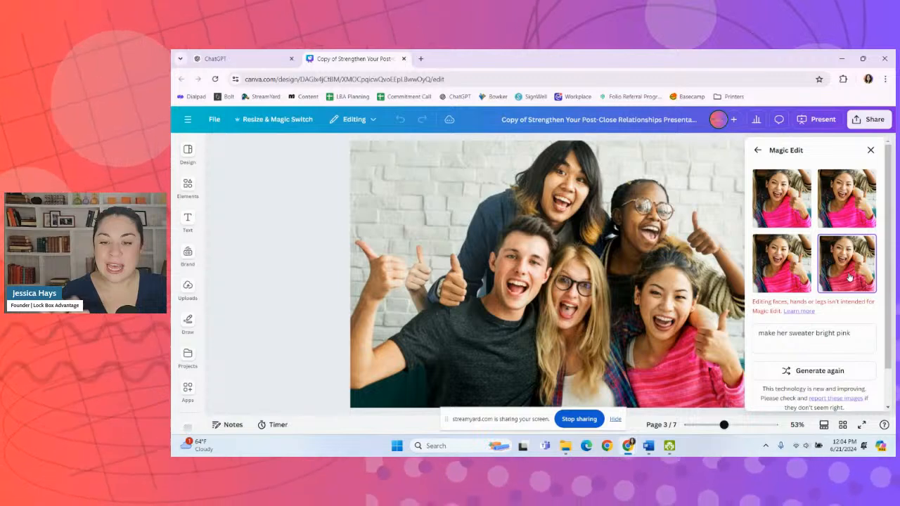
{"action": "scroll", "coordinate": [850, 277], "scroll_direction": "down", "scroll_amount": 1}
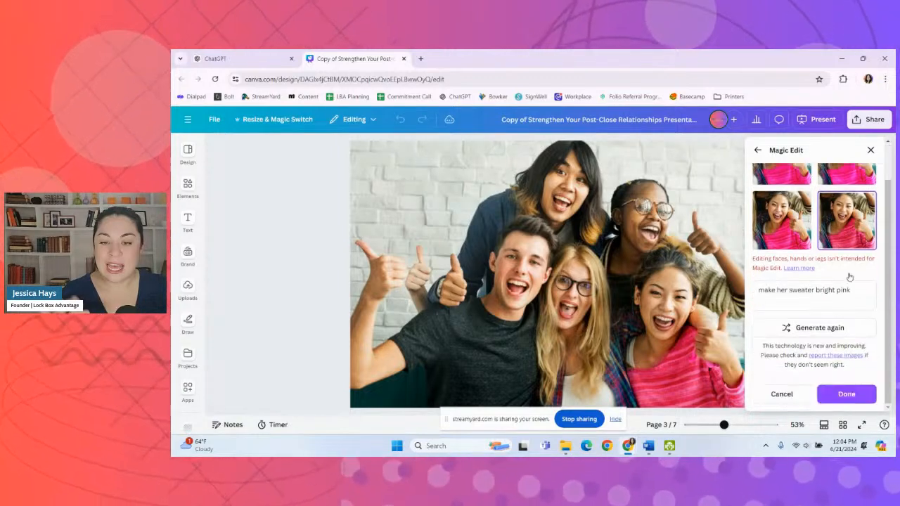
{"action": "left_click", "coordinate": [841, 398]}
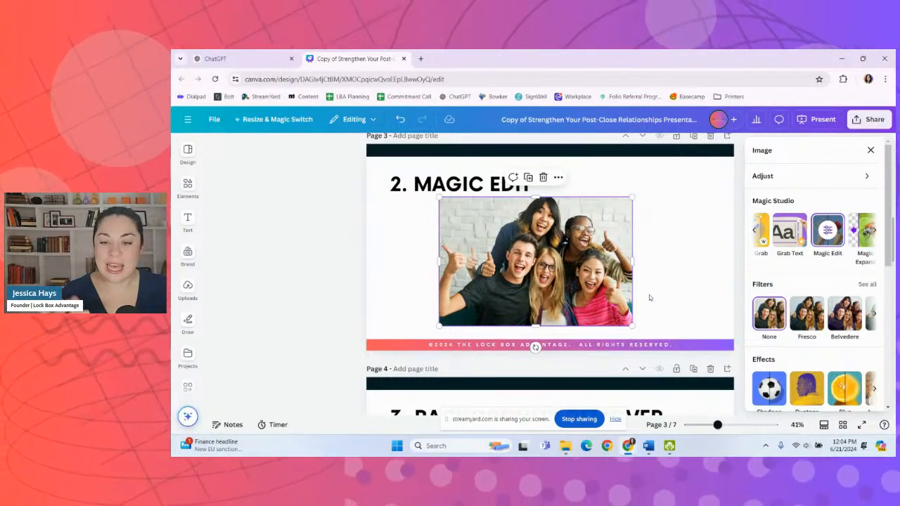
Step: Remove the background from the group photo on page 4, "3. Background Remover", and deselect the photo
{"action": "scroll", "coordinate": [649, 294], "scroll_direction": "down", "scroll_amount": 3}
{"action": "scroll", "coordinate": [649, 297], "scroll_direction": "down", "scroll_amount": 3}
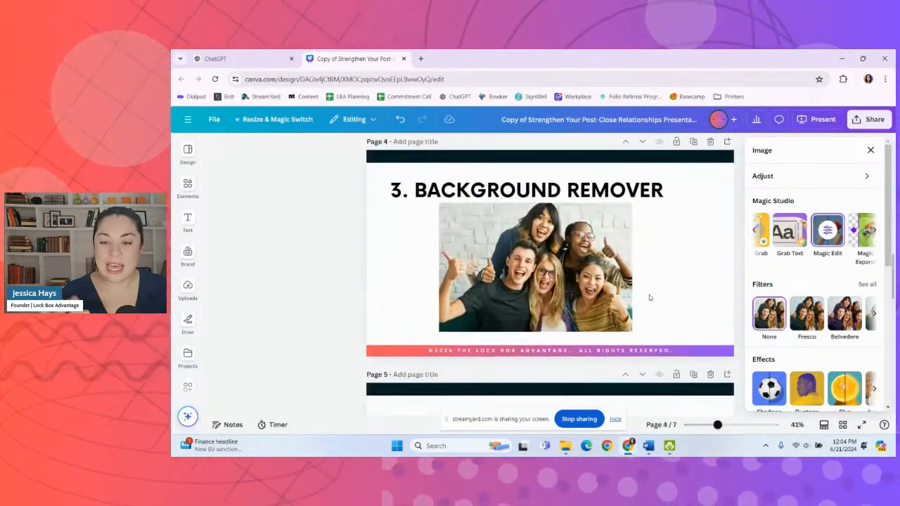
{"action": "left_click", "coordinate": [565, 278]}
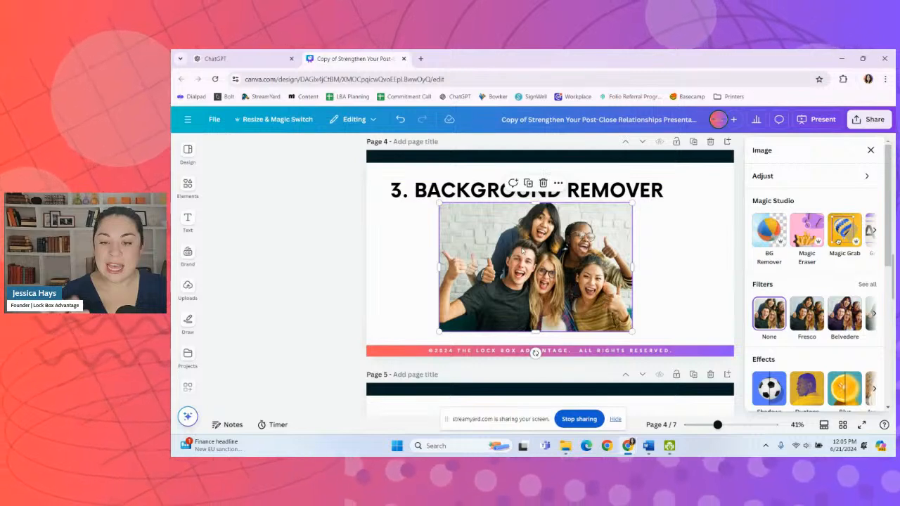
{"action": "left_click", "coordinate": [766, 237]}
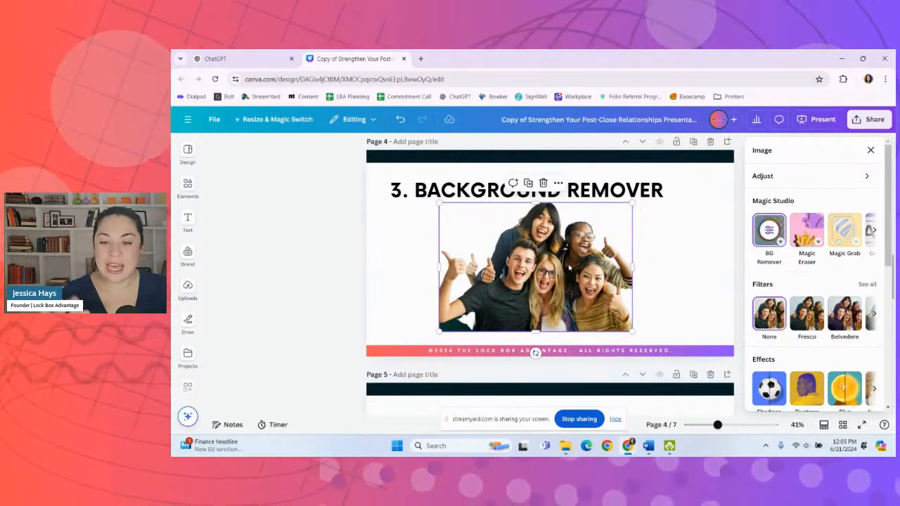
{"action": "left_click", "coordinate": [675, 246]}
Step: Upscale the page 5 group photo by 3x with Image Upscaler and replace the original with the enhanced image
{"action": "scroll", "coordinate": [675, 246], "scroll_direction": "down", "scroll_amount": 2}
{"action": "scroll", "coordinate": [677, 249], "scroll_direction": "down", "scroll_amount": 1}
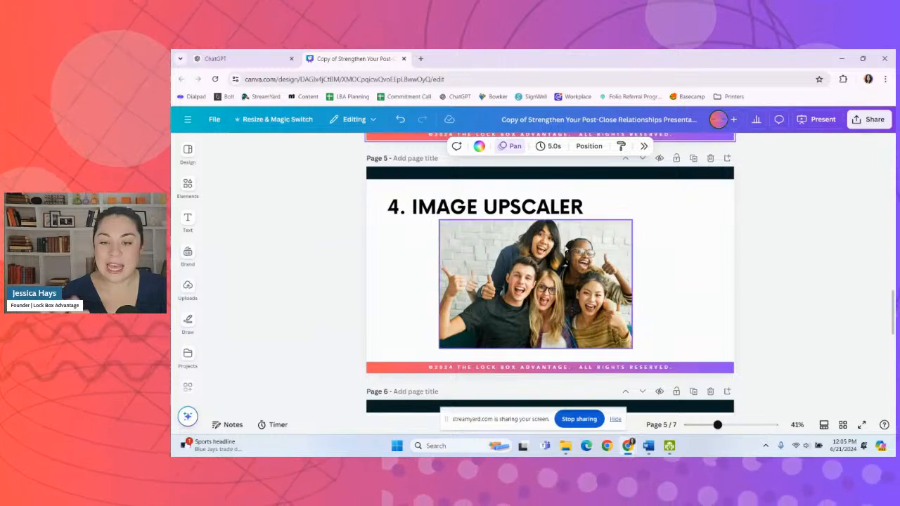
{"action": "left_click", "coordinate": [558, 271]}
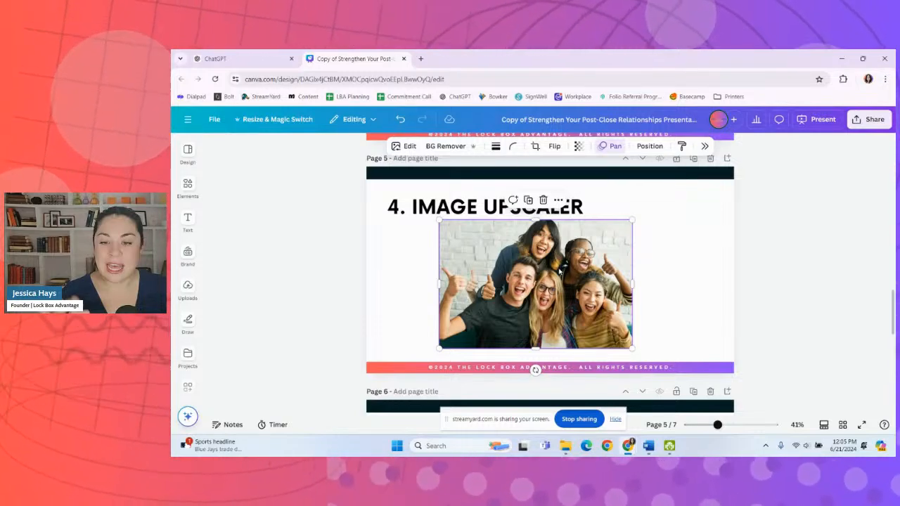
{"action": "left_click", "coordinate": [405, 147]}
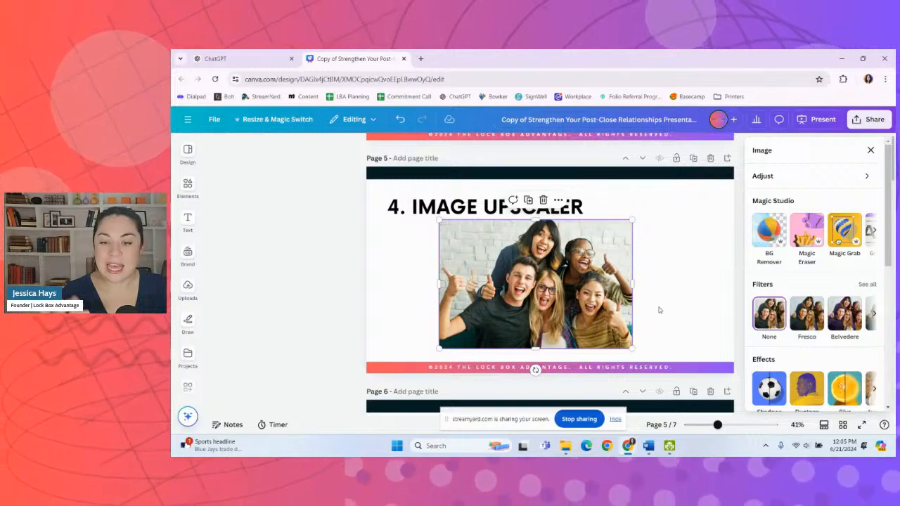
{"action": "scroll", "coordinate": [807, 281], "scroll_direction": "down", "scroll_amount": 1}
{"action": "scroll", "coordinate": [807, 281], "scroll_direction": "down", "scroll_amount": 1}
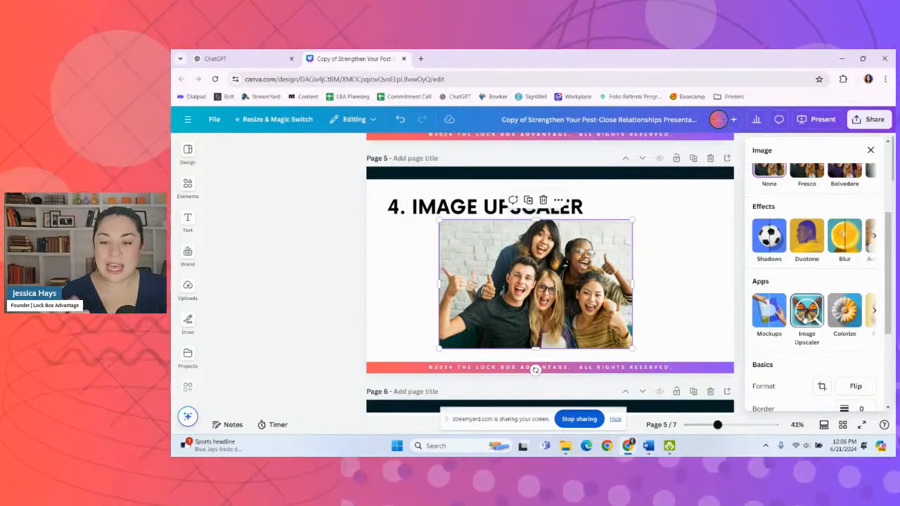
{"action": "left_click", "coordinate": [803, 316]}
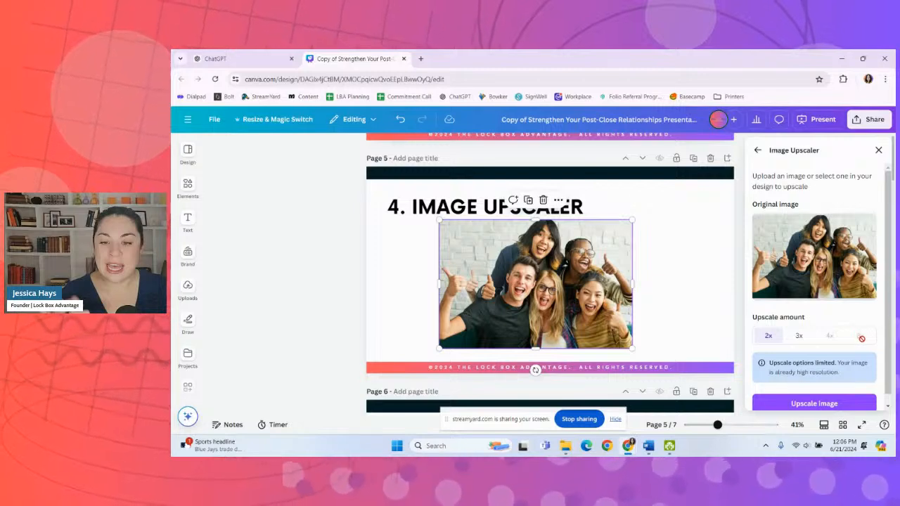
{"action": "left_click", "coordinate": [802, 336]}
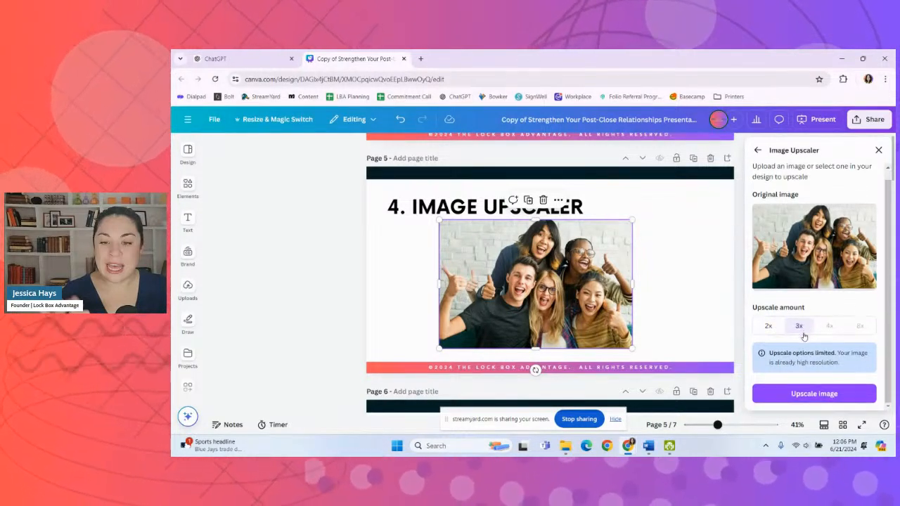
{"action": "left_click", "coordinate": [814, 395]}
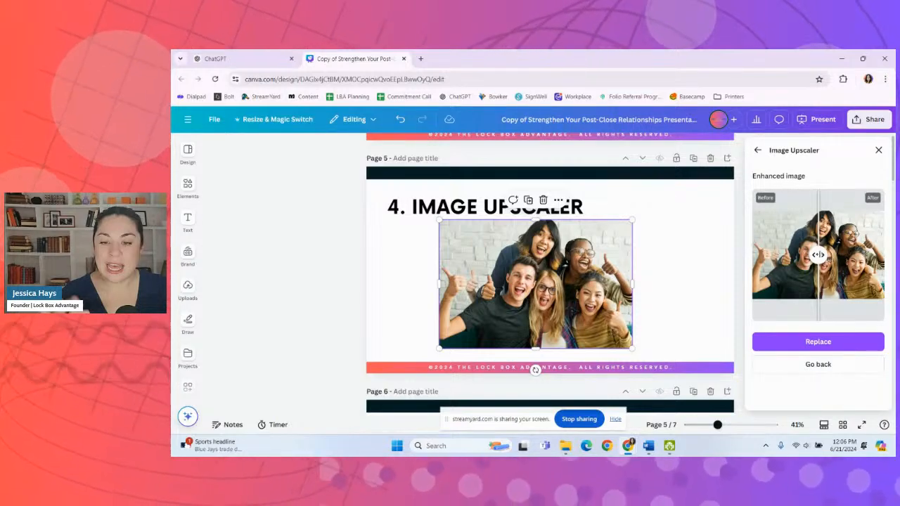
{"action": "left_click", "coordinate": [818, 342]}
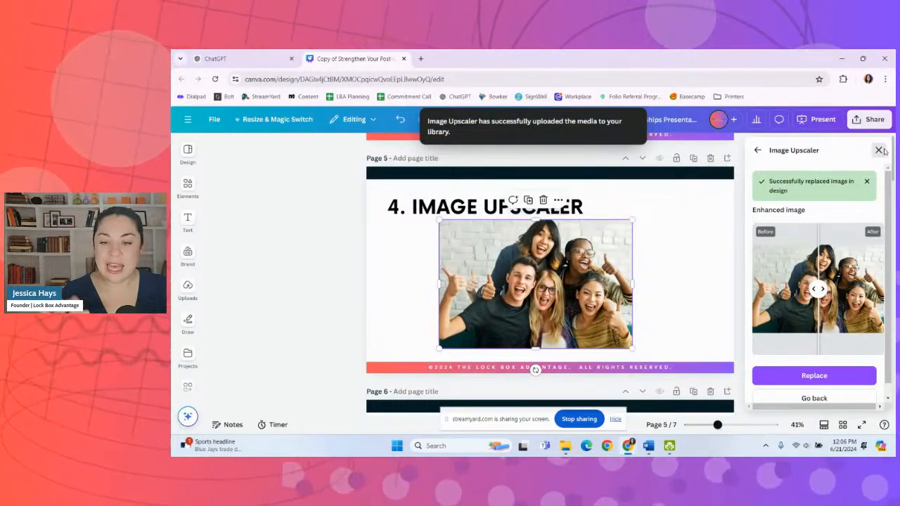
Step: Extend the page 6 group photo's frame to the right and slightly downward in Freeform size, and generate Magic Expand versions
{"action": "left_click", "coordinate": [878, 152]}
{"action": "scroll", "coordinate": [684, 253], "scroll_direction": "down", "scroll_amount": 3}
{"action": "scroll", "coordinate": [685, 254], "scroll_direction": "down", "scroll_amount": 3}
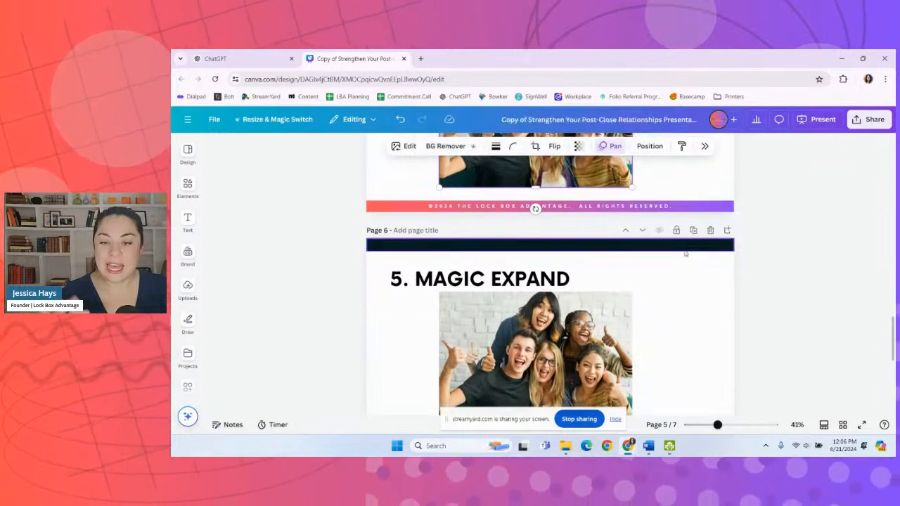
{"action": "scroll", "coordinate": [686, 254], "scroll_direction": "up", "scroll_amount": 1}
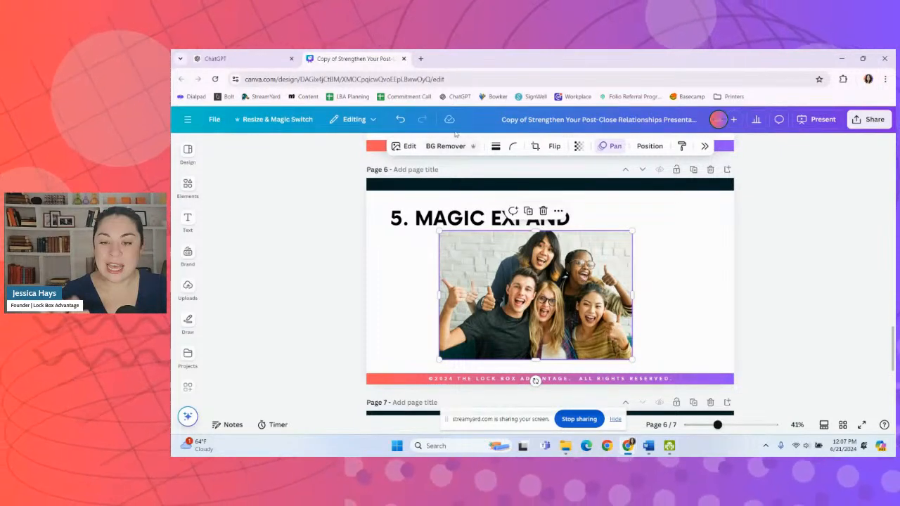
{"action": "left_click", "coordinate": [405, 146]}
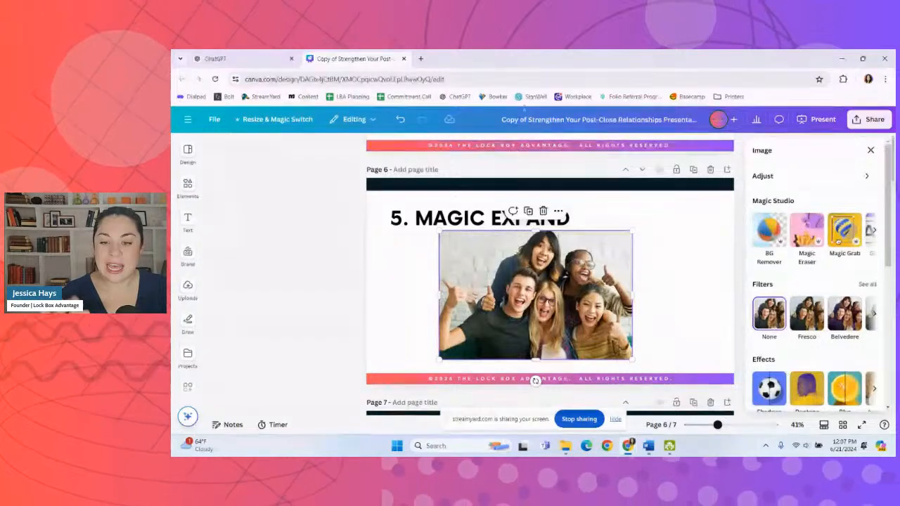
{"action": "scroll", "coordinate": [838, 241], "scroll_direction": "right", "scroll_amount": 3}
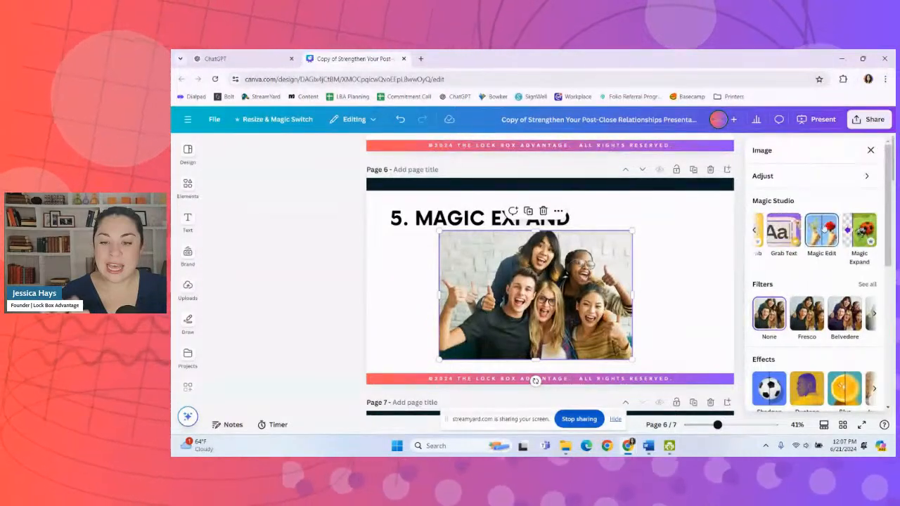
{"action": "left_click", "coordinate": [859, 232]}
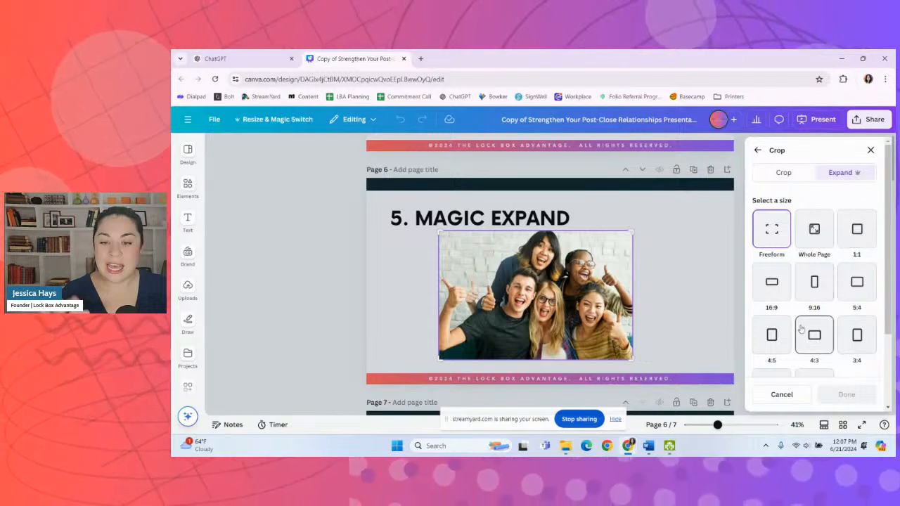
{"action": "scroll", "coordinate": [873, 279], "scroll_direction": "down", "scroll_amount": 2}
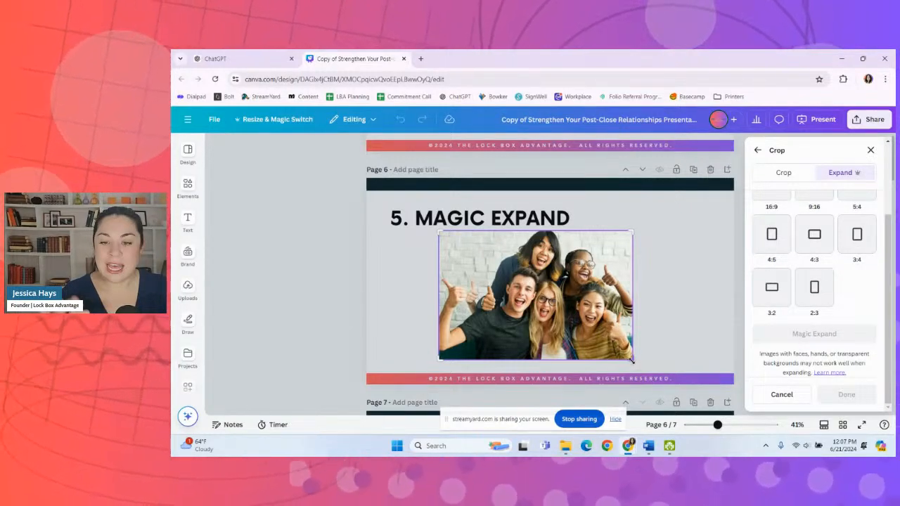
{"action": "left_click_drag", "start_coordinate": [633, 359], "coordinate": [723, 373]}
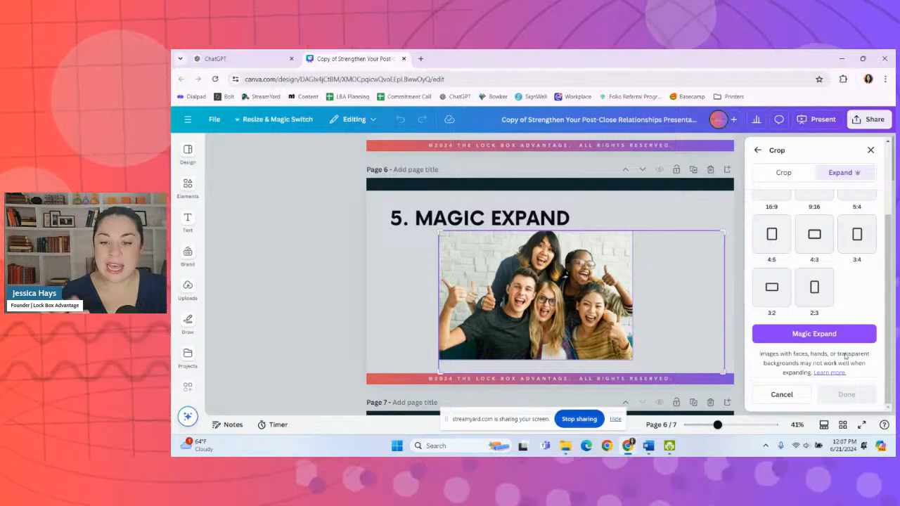
{"action": "left_click", "coordinate": [832, 335]}
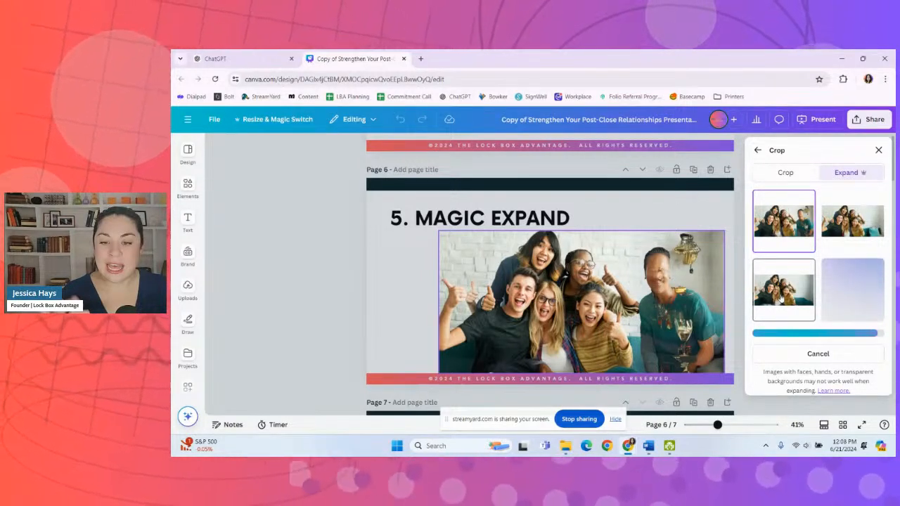
Step: Compare the generated Magic Expand versions and apply the third one to the page 6 photo
{"action": "left_click", "coordinate": [782, 295]}
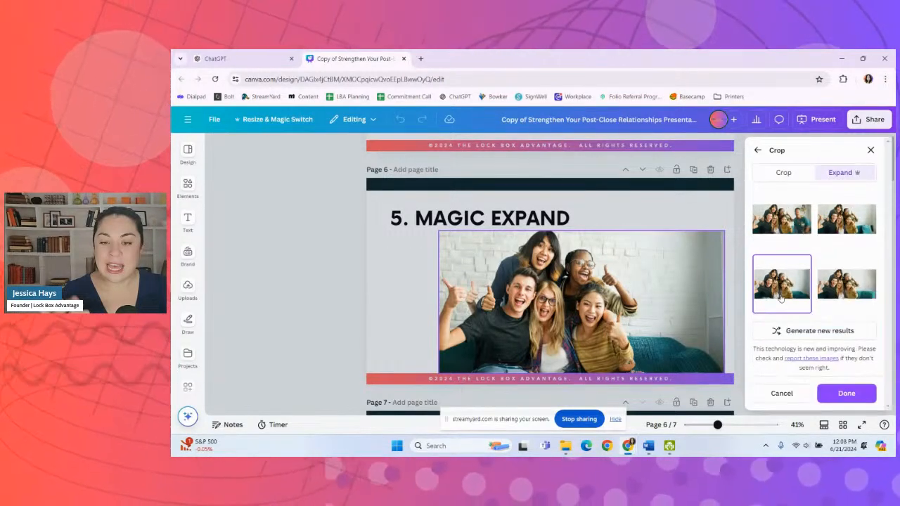
{"action": "left_click", "coordinate": [846, 289]}
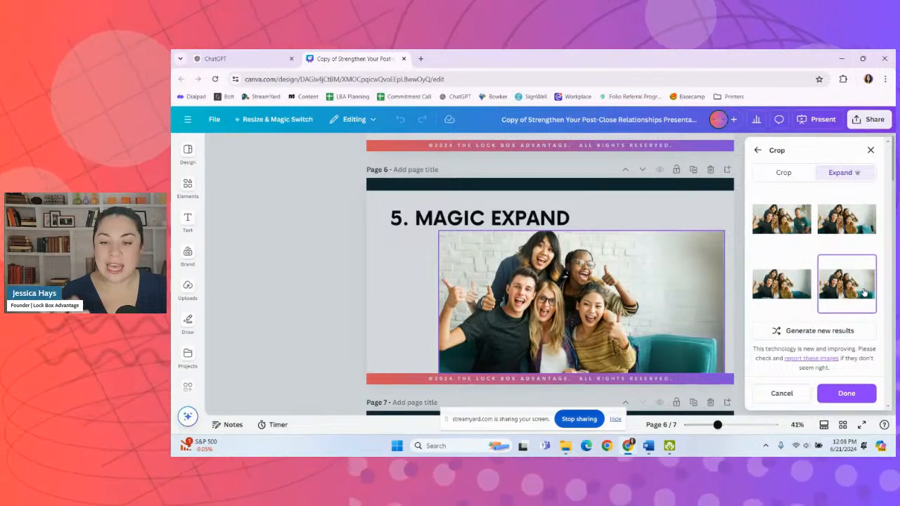
{"action": "left_click", "coordinate": [864, 223]}
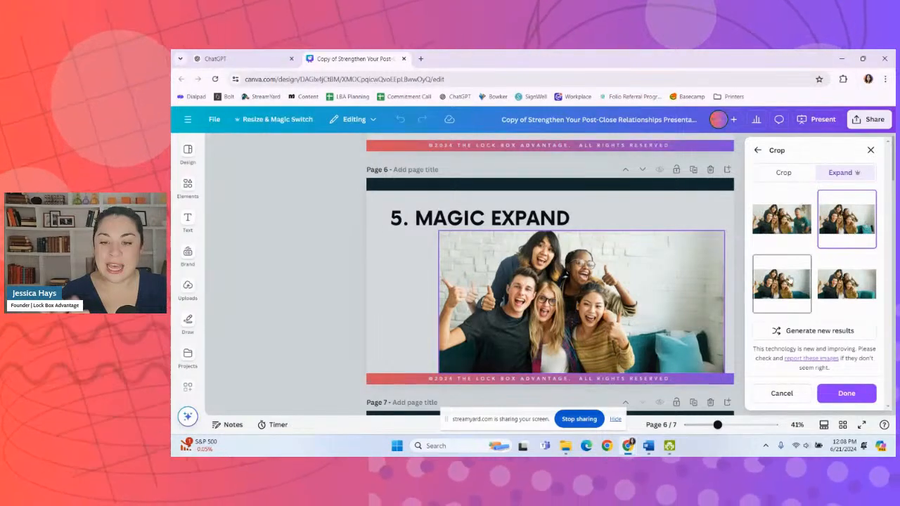
{"action": "left_click", "coordinate": [790, 280]}
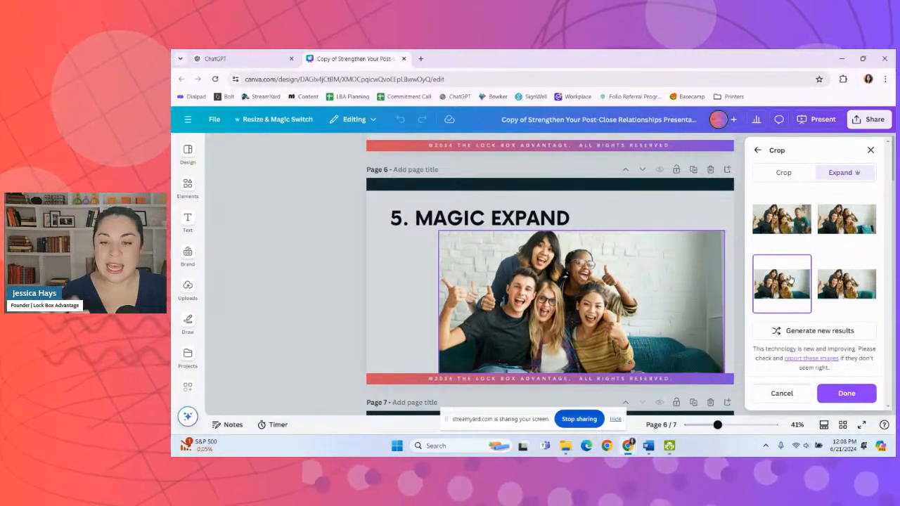
{"action": "left_click", "coordinate": [847, 397]}
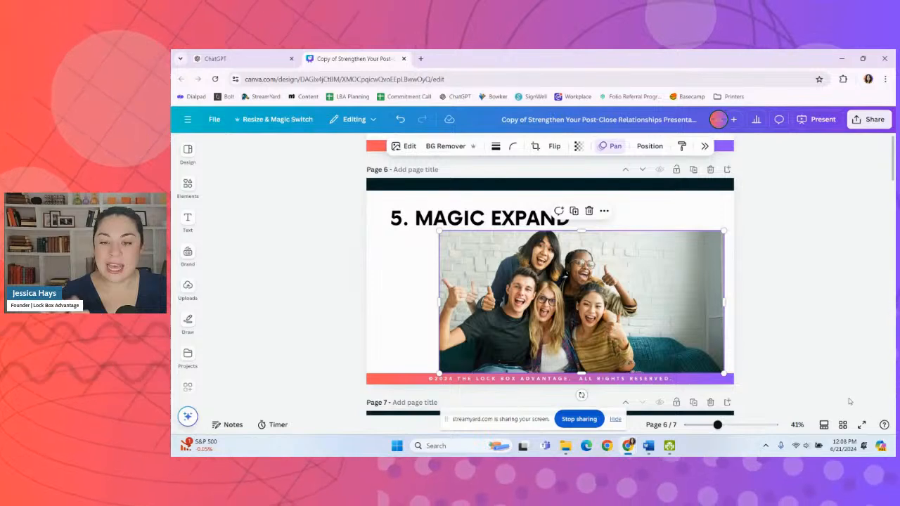
Step: Open the AI image generator for page 7 and enter the description "Luxury hotel lobby with high end finishes that features bold colors"
{"action": "scroll", "coordinate": [682, 342], "scroll_direction": "down", "scroll_amount": 4}
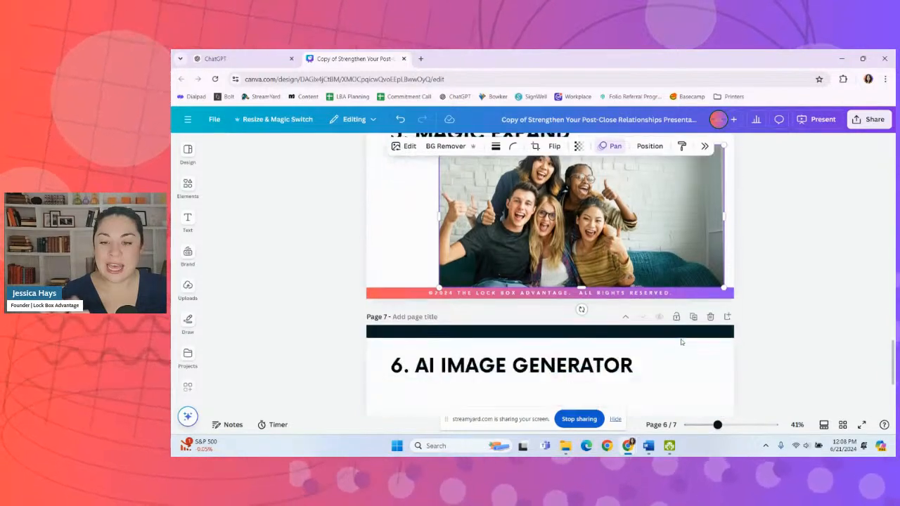
{"action": "left_click", "coordinate": [600, 254]}
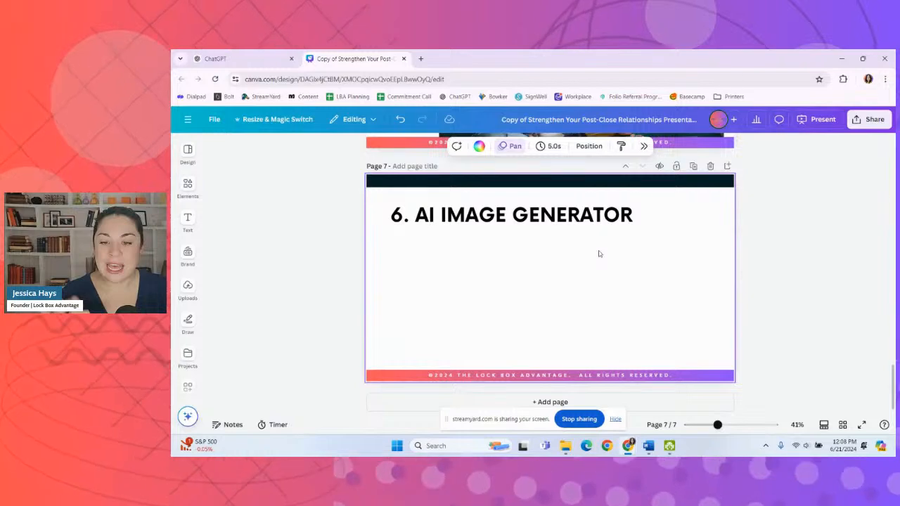
{"action": "left_click", "coordinate": [188, 185]}
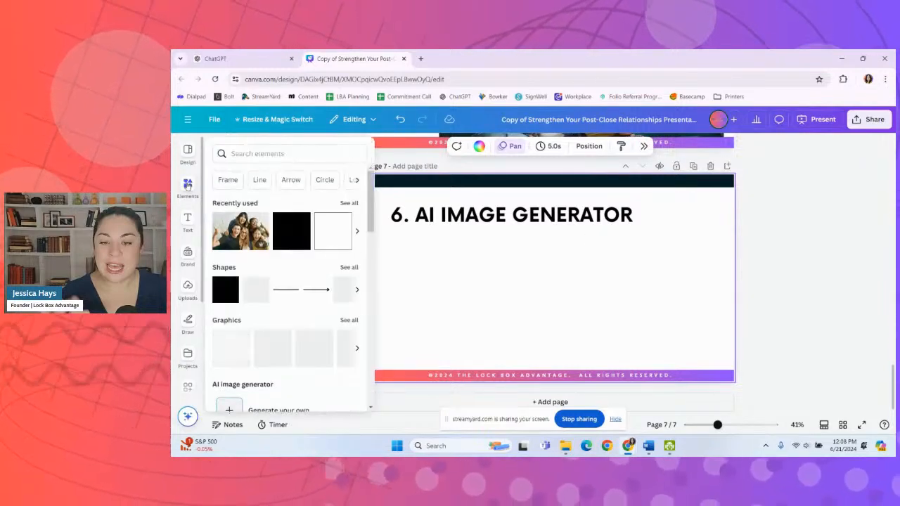
{"action": "scroll", "coordinate": [245, 255], "scroll_direction": "down", "scroll_amount": 3}
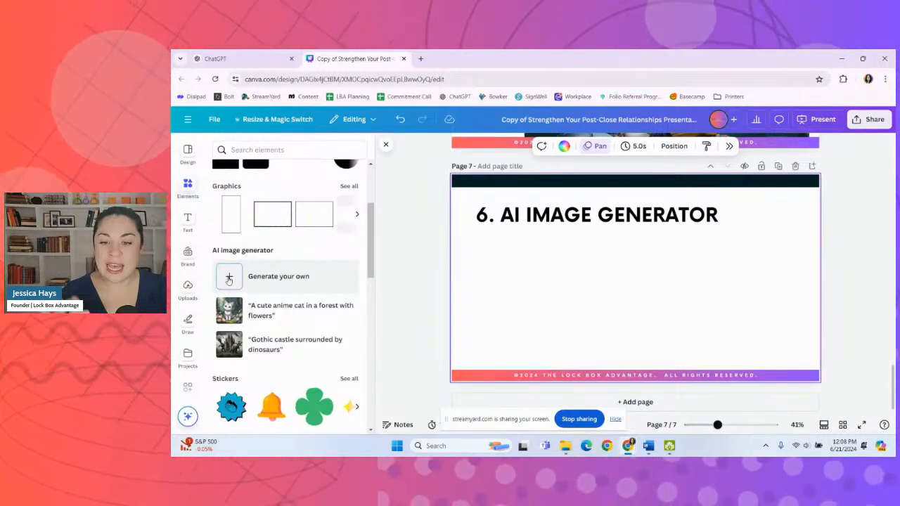
{"action": "left_click", "coordinate": [229, 278]}
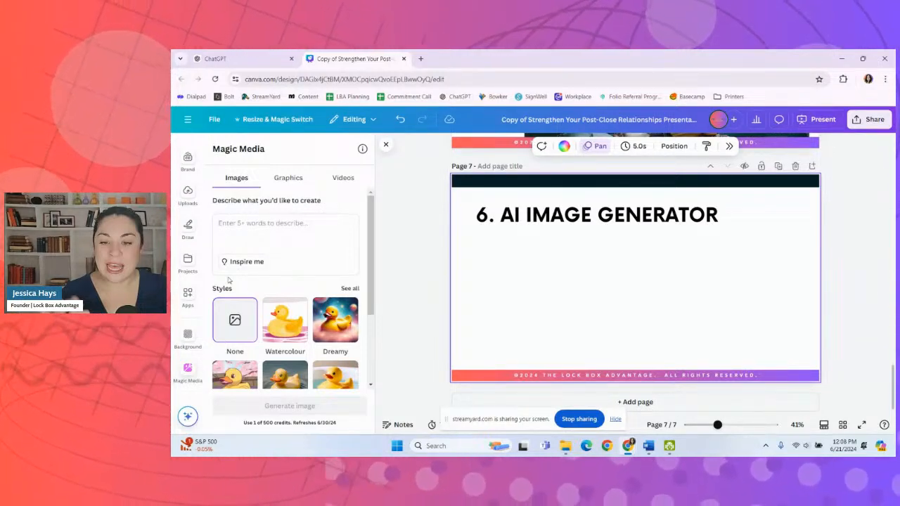
{"action": "left_click", "coordinate": [260, 234]}
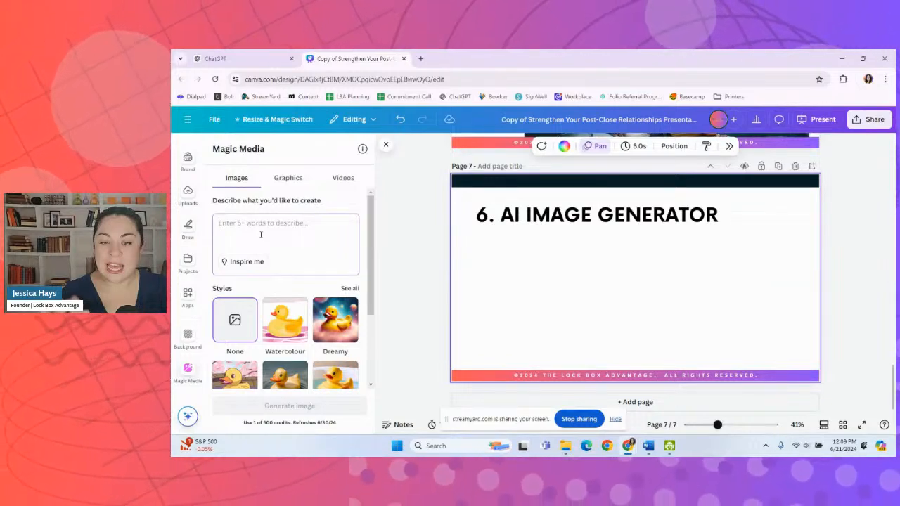
{"action": "type", "text": "I"}
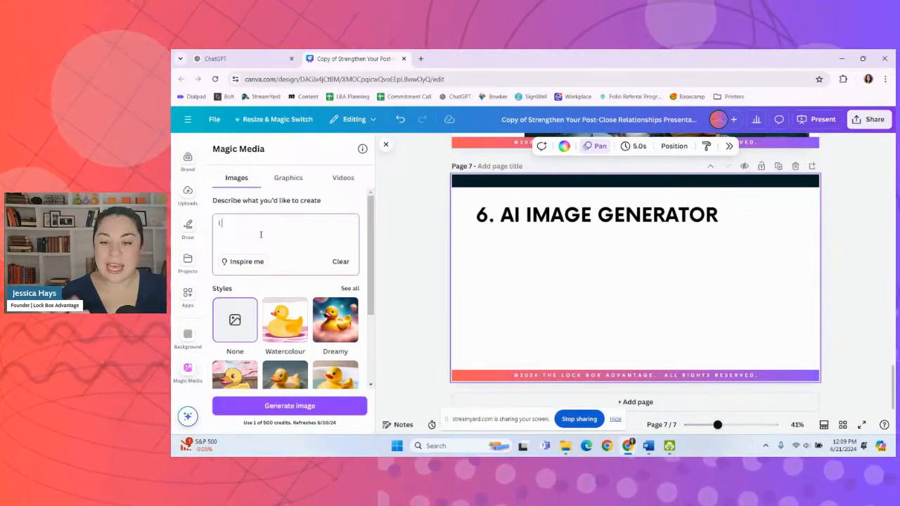
{"action": "key", "text": "BackSpace"}
{"action": "key", "text": "BackSpace"}
{"action": "key", "text": "BackSpace"}
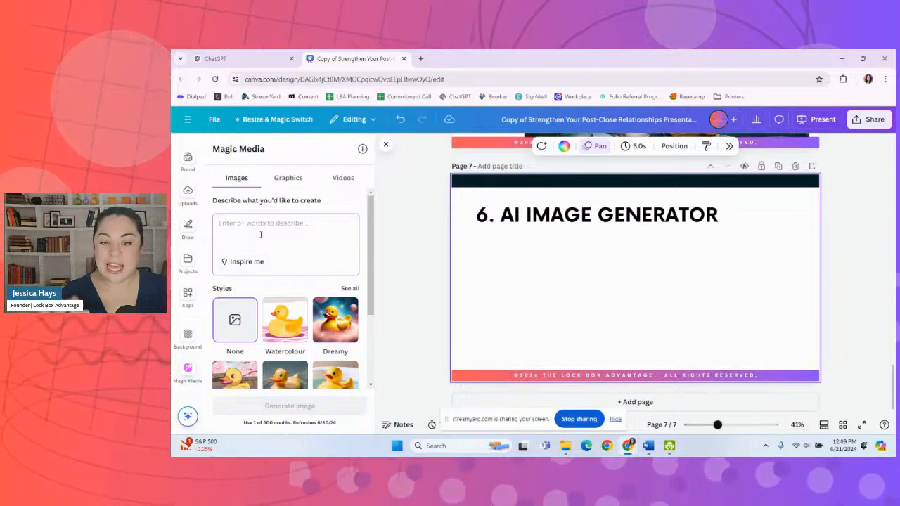
{"action": "type", "text": "Luxury hotel lobby with"}
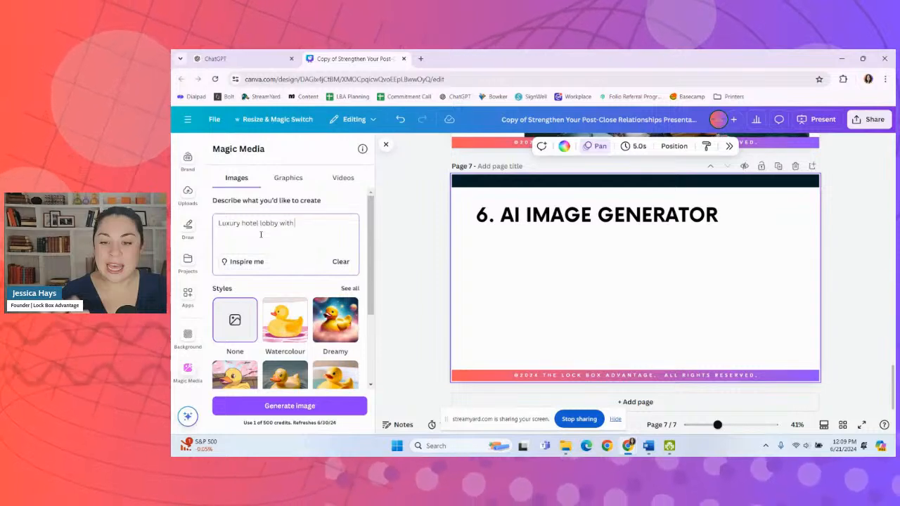
{"action": "type", "text": "high end finishes that features bold colors"}
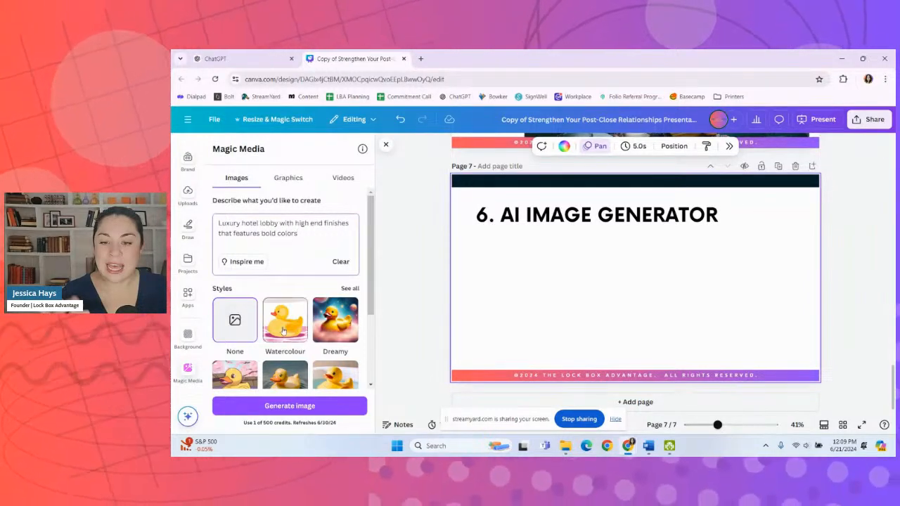
Step: Choose the Photo style for the hotel lobby description and generate the images
{"action": "scroll", "coordinate": [284, 323], "scroll_direction": "down", "scroll_amount": 2}
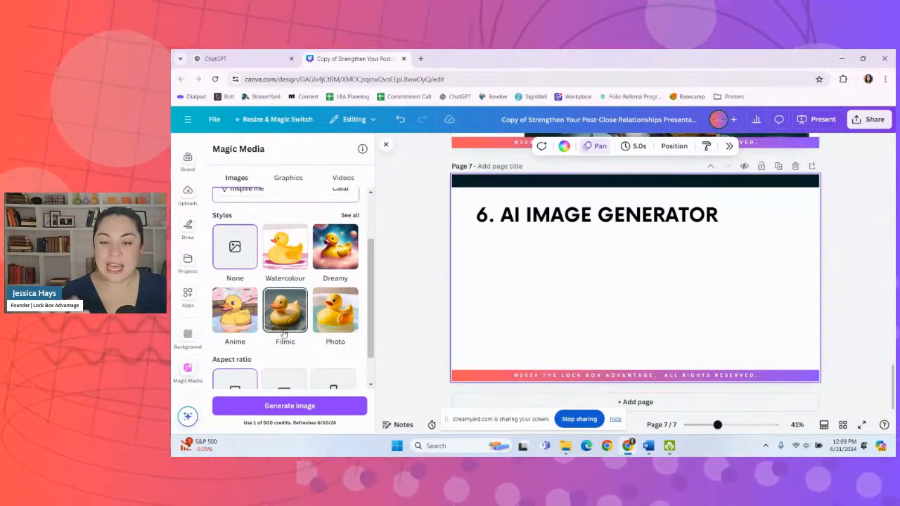
{"action": "left_click", "coordinate": [289, 317]}
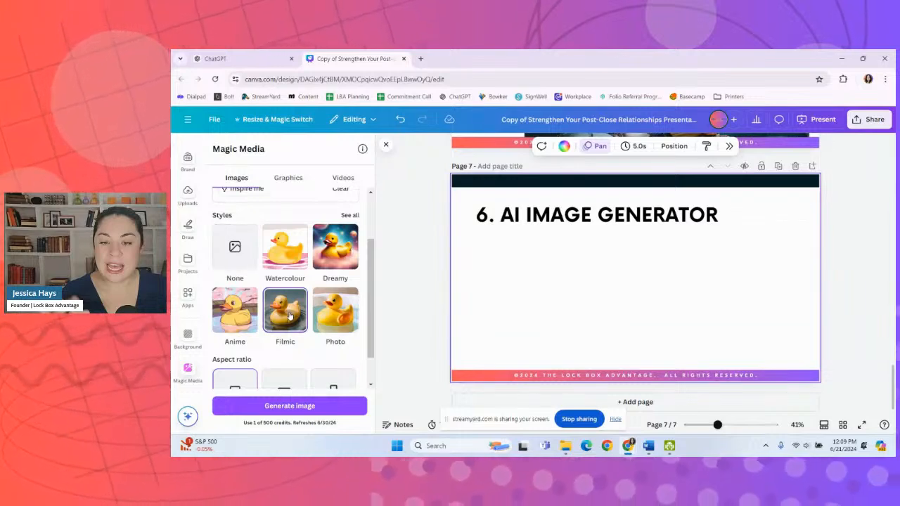
{"action": "left_click", "coordinate": [335, 314]}
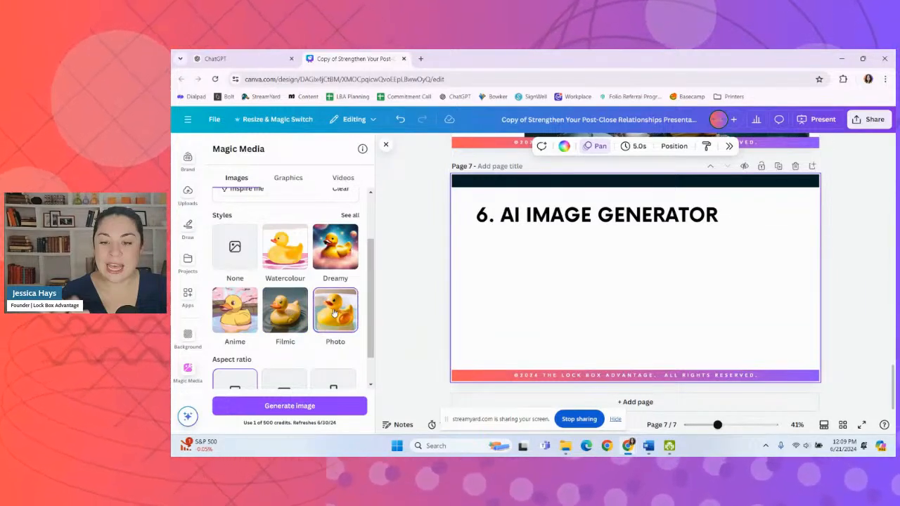
{"action": "scroll", "coordinate": [335, 314], "scroll_direction": "down", "scroll_amount": 1}
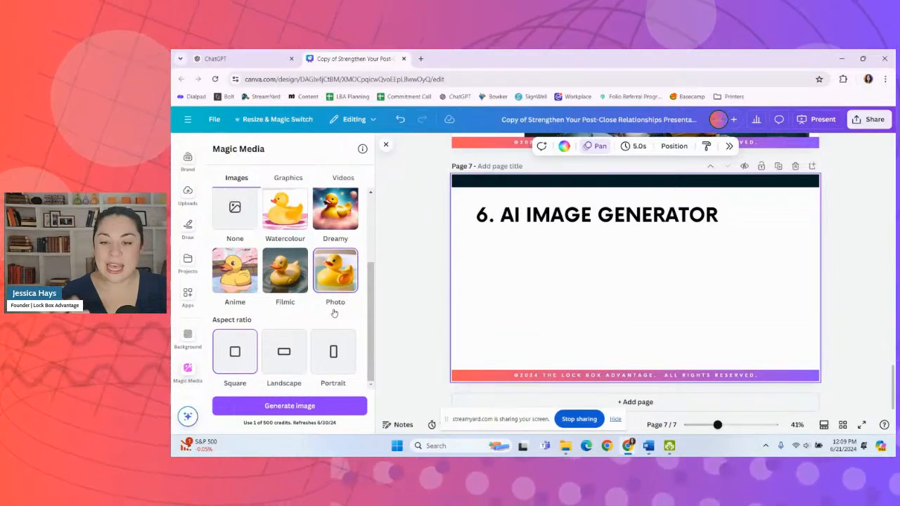
{"action": "left_click", "coordinate": [288, 410]}
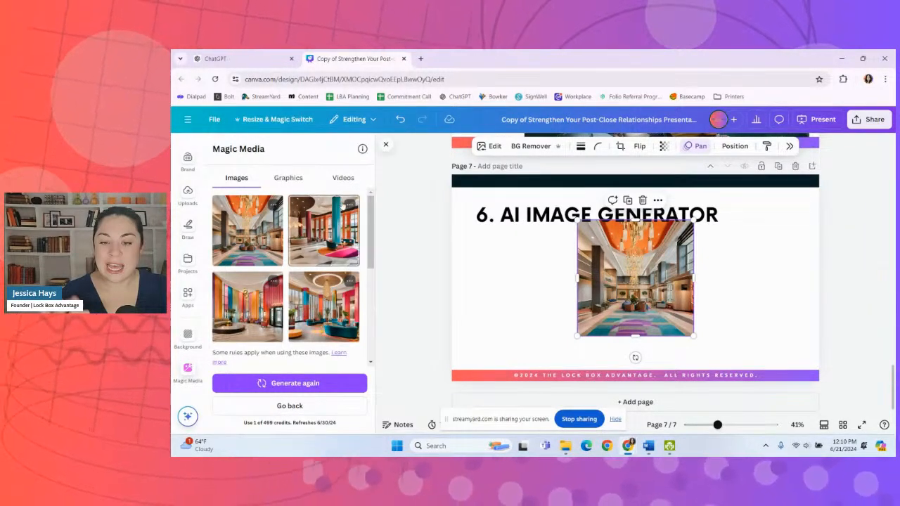
Step: Add the second, third and fourth generated lobby images to page 7, and move the fourth to the right and the third to the left
{"action": "left_click", "coordinate": [321, 232]}
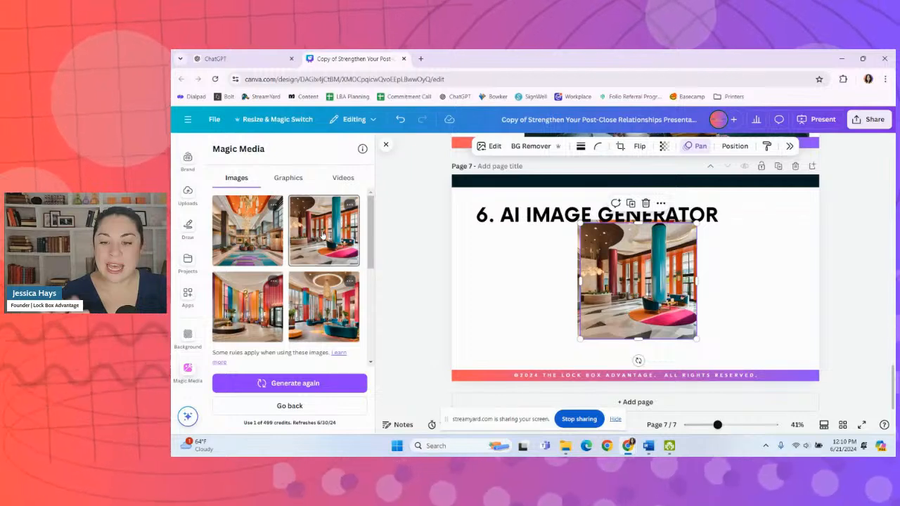
{"action": "left_click", "coordinate": [240, 314]}
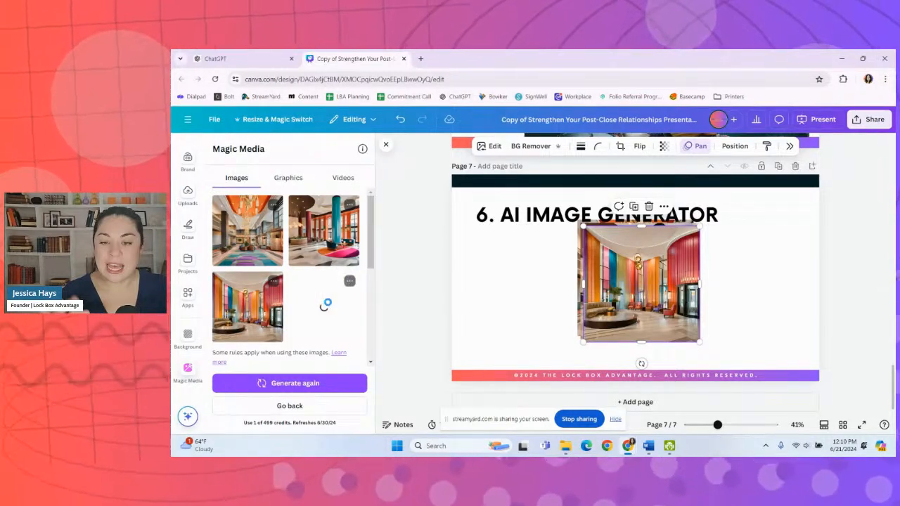
{"action": "left_click", "coordinate": [327, 306]}
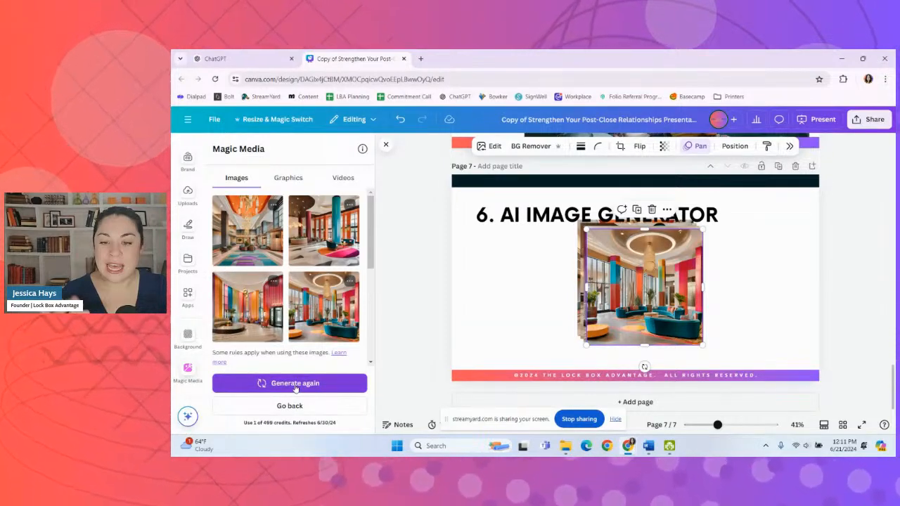
{"action": "left_click_drag", "start_coordinate": [662, 277], "coordinate": [744, 280]}
{"action": "left_click_drag", "start_coordinate": [646, 276], "coordinate": [529, 283]}
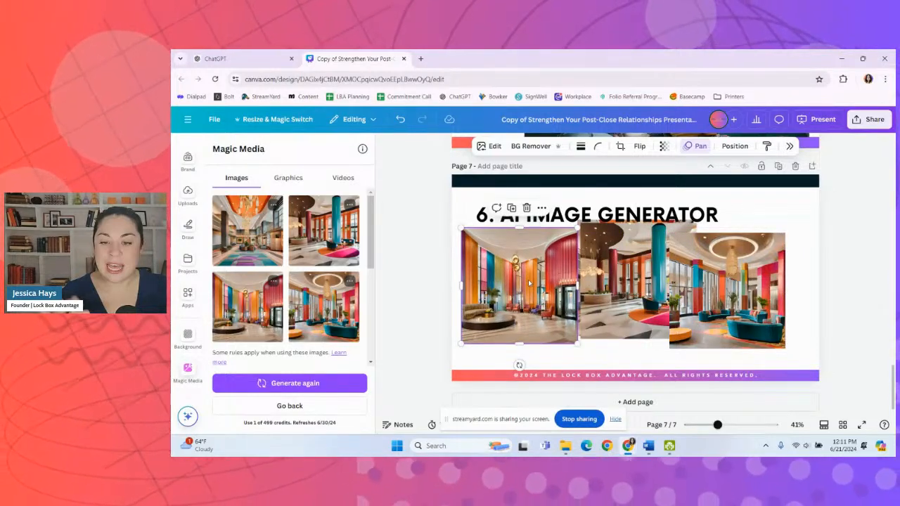